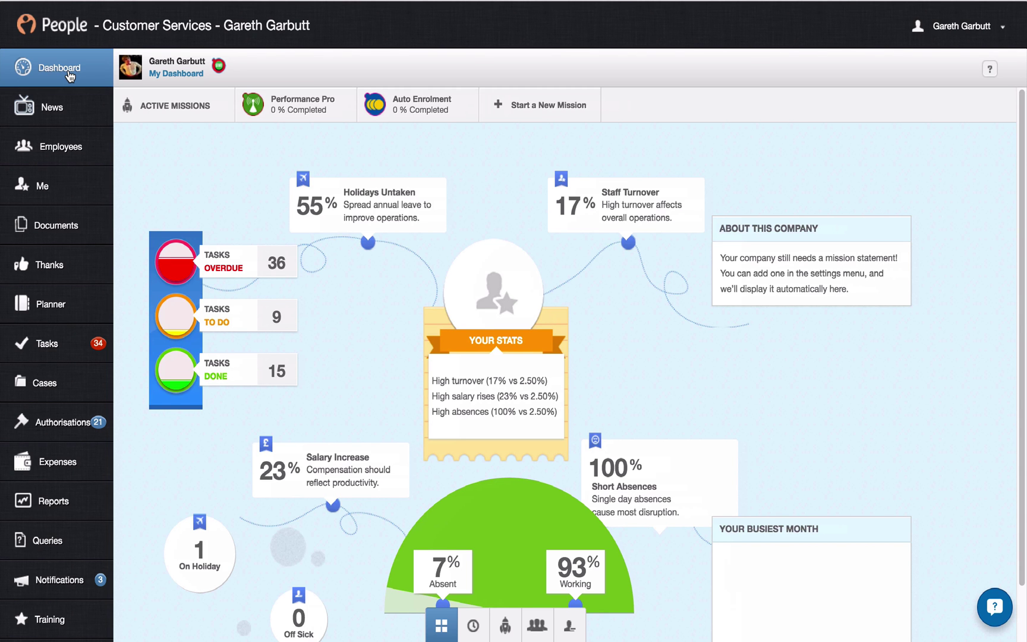
scroll(72, 229, "down", 4)
scroll(58, 337, "down", 1)
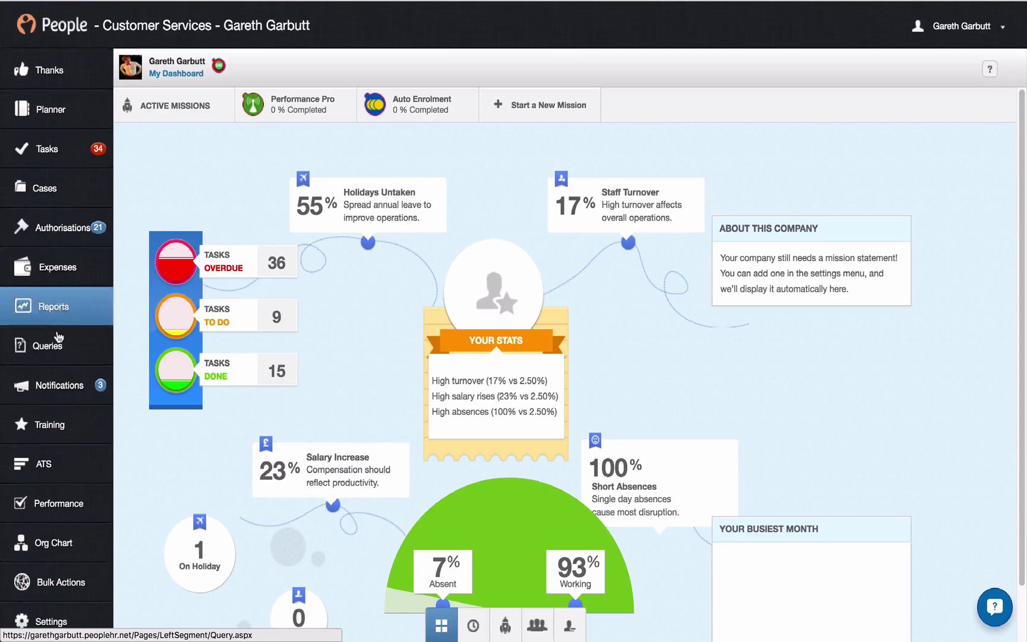
Go to Settings > Employee to show the manager/employee access toggles and logbook screen options.
left_click(59, 617)
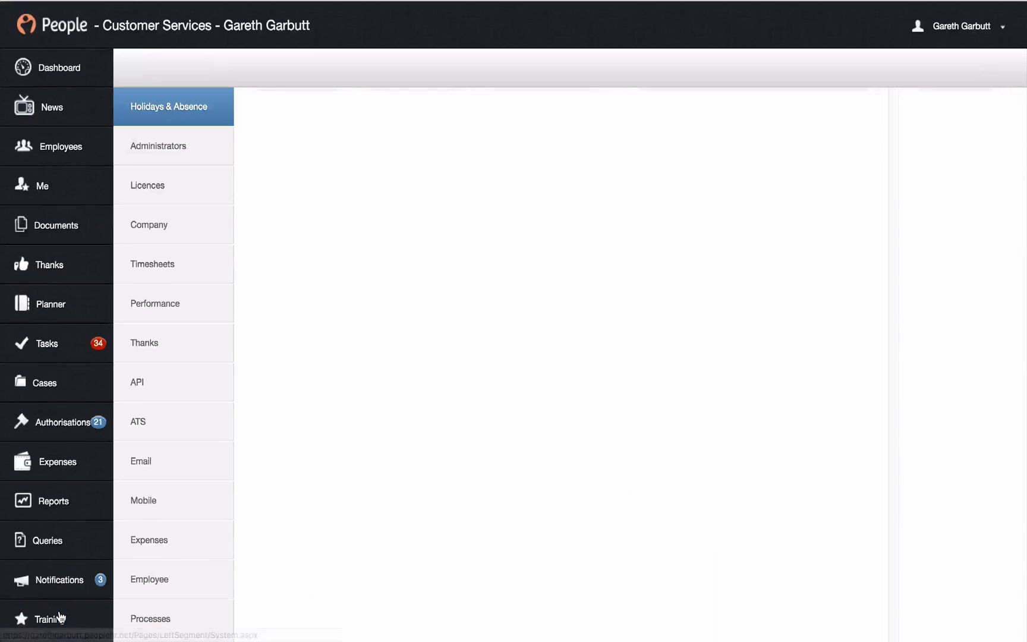
left_click(172, 550)
scroll(173, 560, "down", 1)
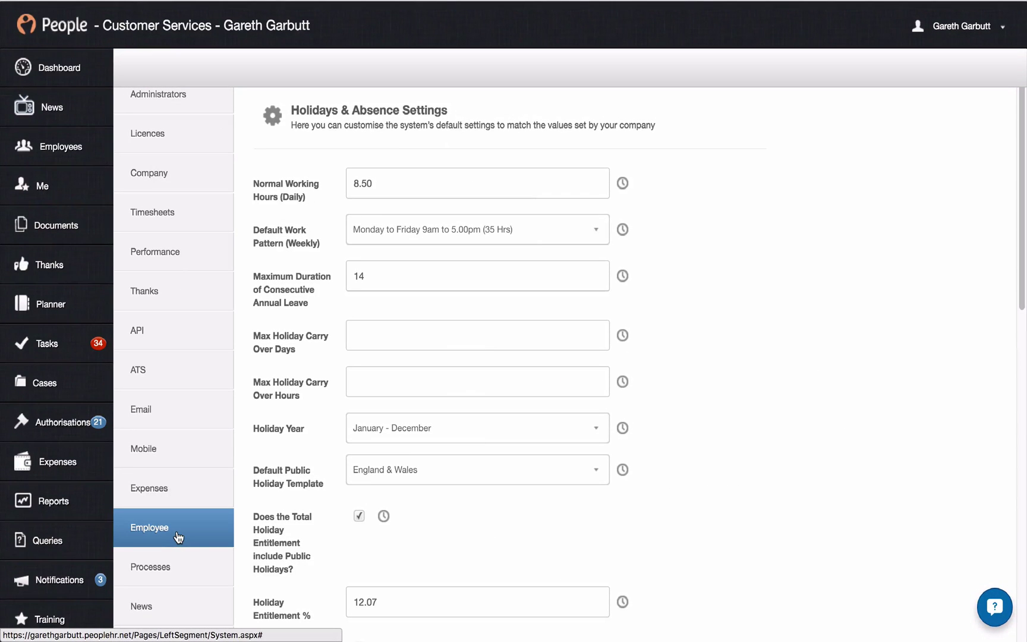
left_click(178, 537)
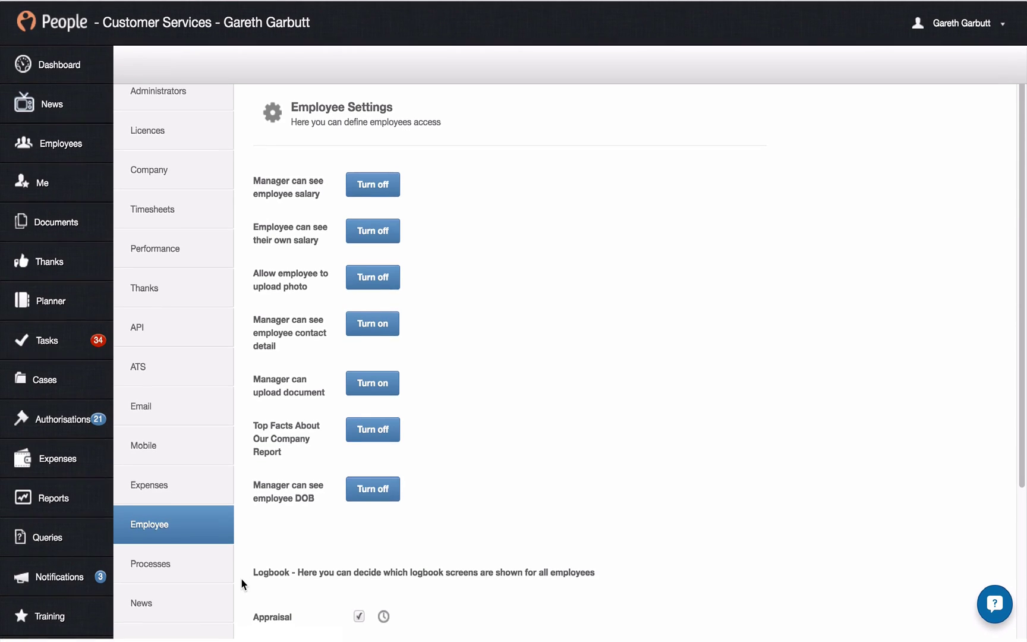
scroll(247, 577, "down", 2)
scroll(248, 577, "down", 1)
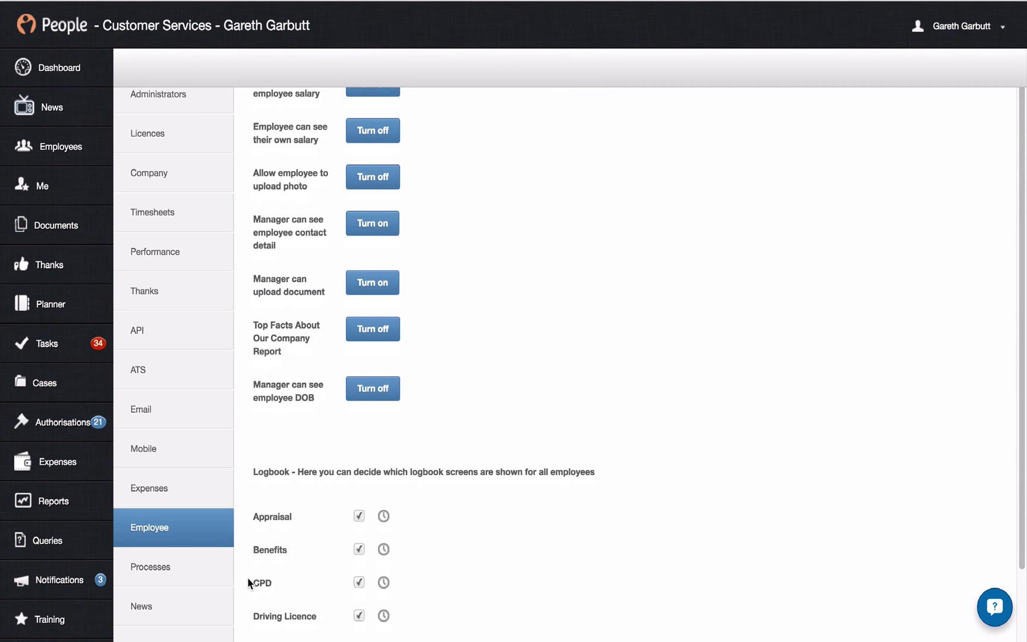
scroll(247, 577, "down", 2)
scroll(247, 577, "down", 1)
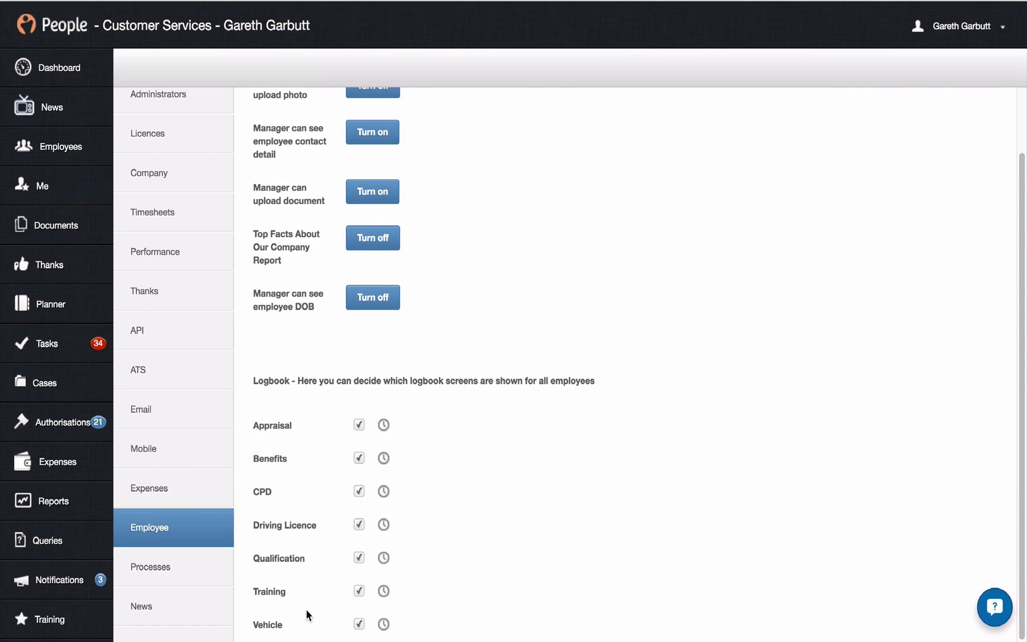